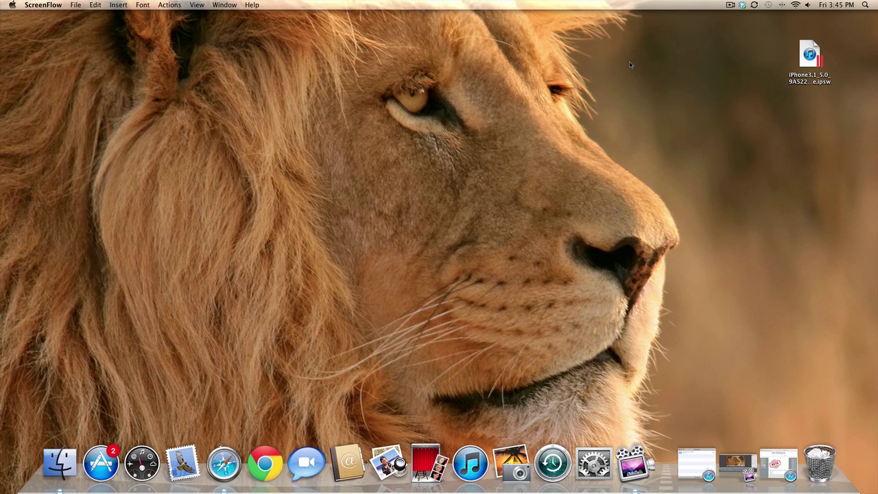
Step: Restore the Dev-Team Blog window and read the iOS 5 post down to the 'redsn0w 0.9.8b1 for Mac' link
{"action": "left_click", "coordinate": [778, 463]}
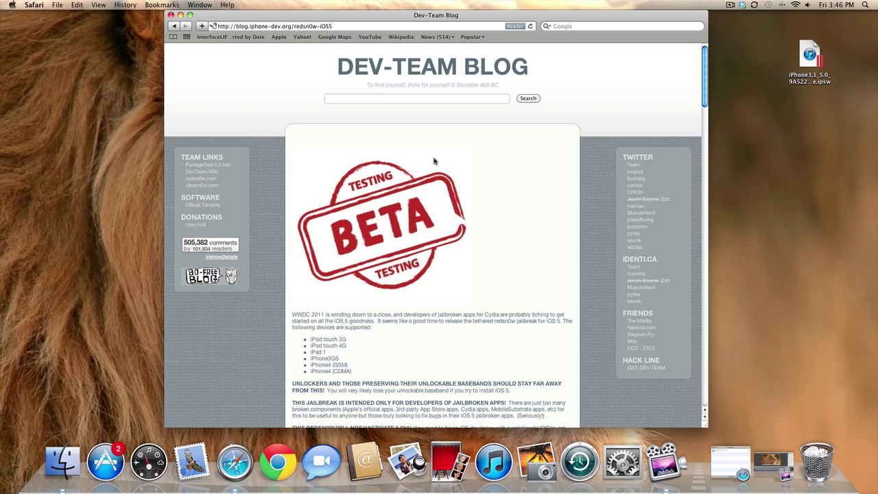
{"action": "scroll", "coordinate": [433, 161], "scroll_direction": "down", "scroll_amount": 7}
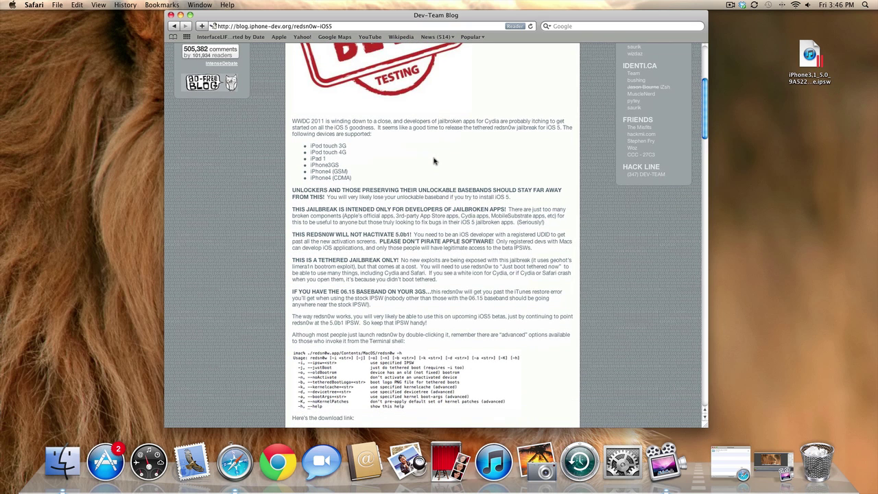
{"action": "scroll", "coordinate": [434, 161], "scroll_direction": "up", "scroll_amount": 7}
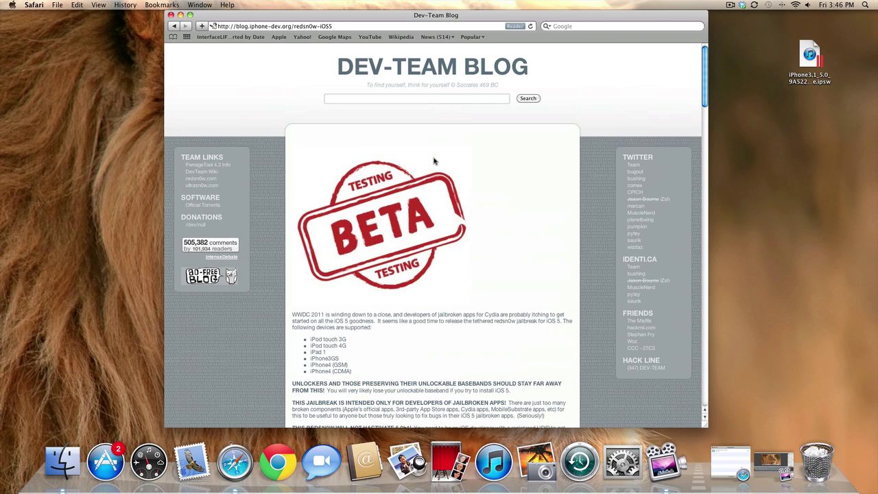
{"action": "scroll", "coordinate": [434, 161], "scroll_direction": "down", "scroll_amount": 15}
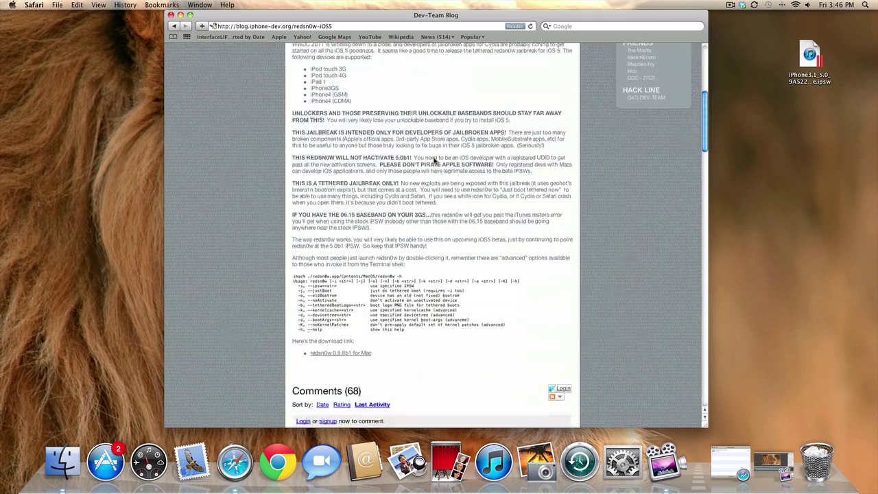
{"action": "scroll", "coordinate": [433, 161], "scroll_direction": "up", "scroll_amount": 3}
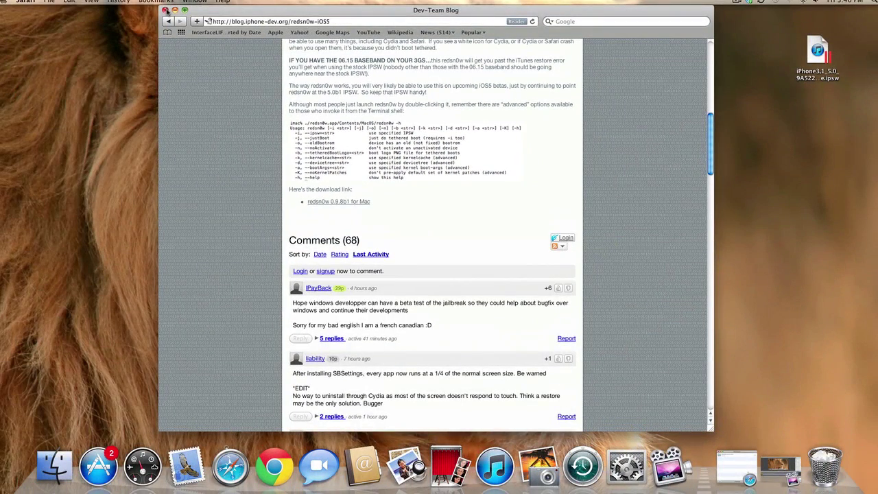
Step: Open the downloaded redsn0w_mac_0.9.8b1 folder and launch redsn0w
{"action": "left_click", "coordinate": [736, 467]}
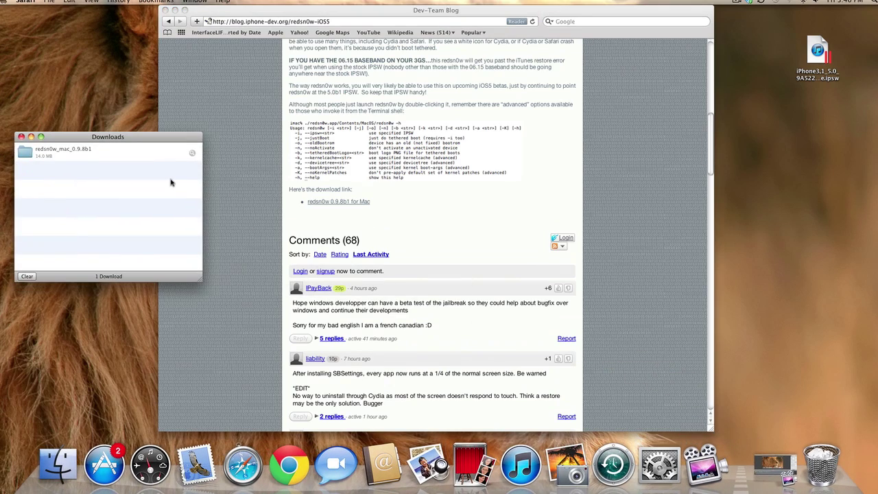
{"action": "double_click", "coordinate": [128, 152]}
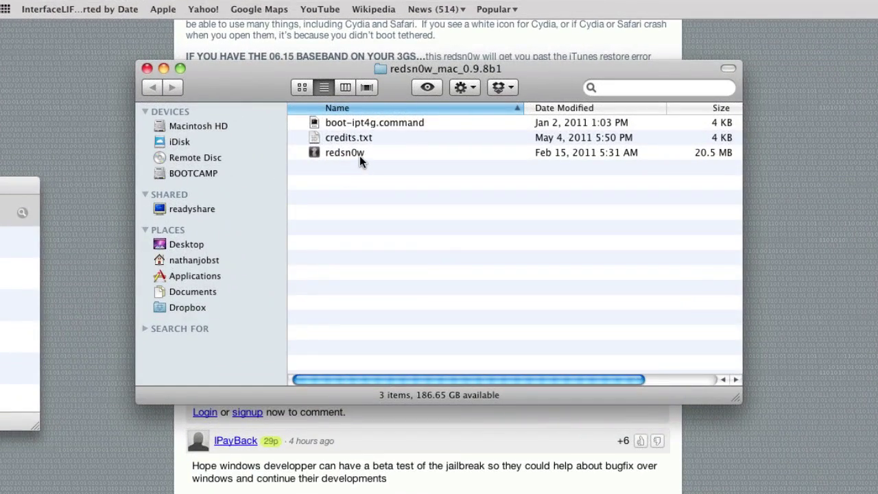
{"action": "double_click", "coordinate": [357, 153]}
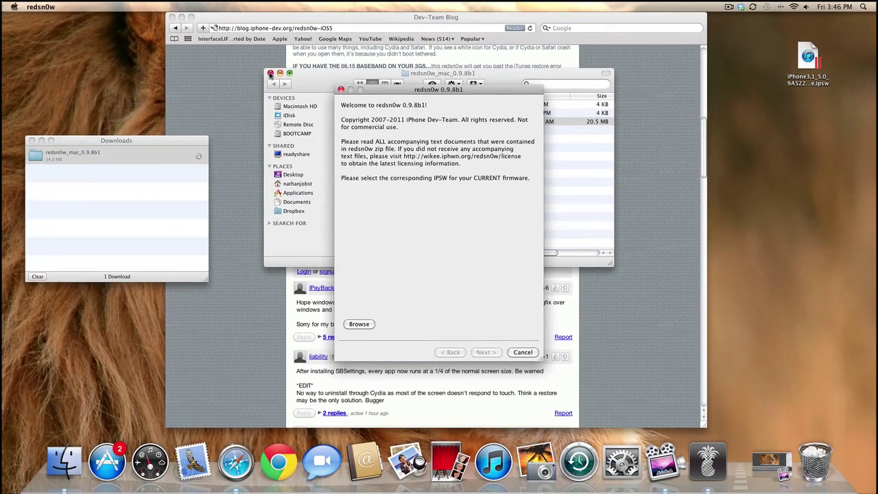
Step: Close the redsn0w_mac_0.9.8b1 folder, Downloads list and Dev-Team Blog windows
{"action": "left_click", "coordinate": [147, 68]}
{"action": "left_click", "coordinate": [48, 141]}
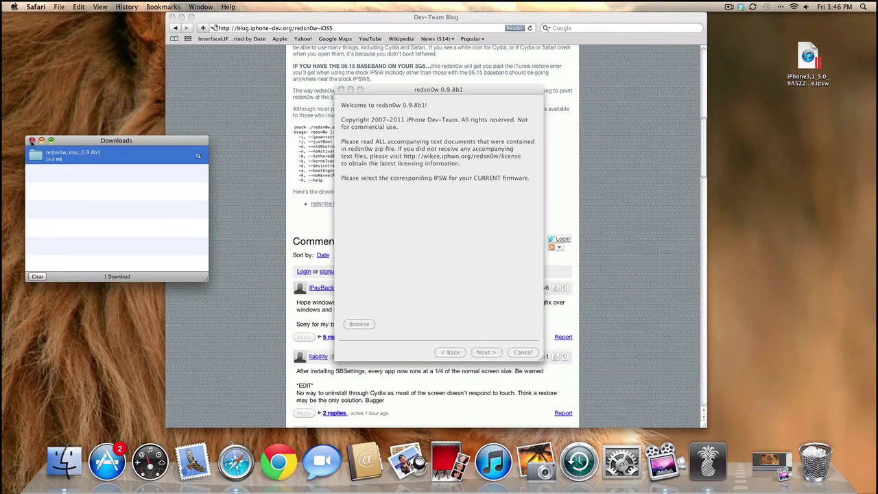
{"action": "left_click", "coordinate": [31, 141]}
{"action": "left_click", "coordinate": [172, 16]}
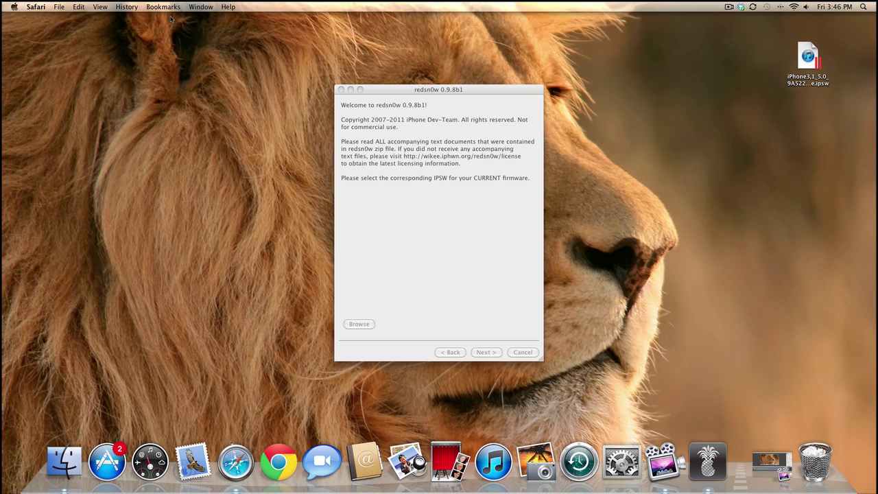
Step: Browse to and load iPhone3,1_5.0_9A5220p_Restore.ipsw from the Desktop into redsn0w
{"action": "left_click", "coordinate": [478, 92]}
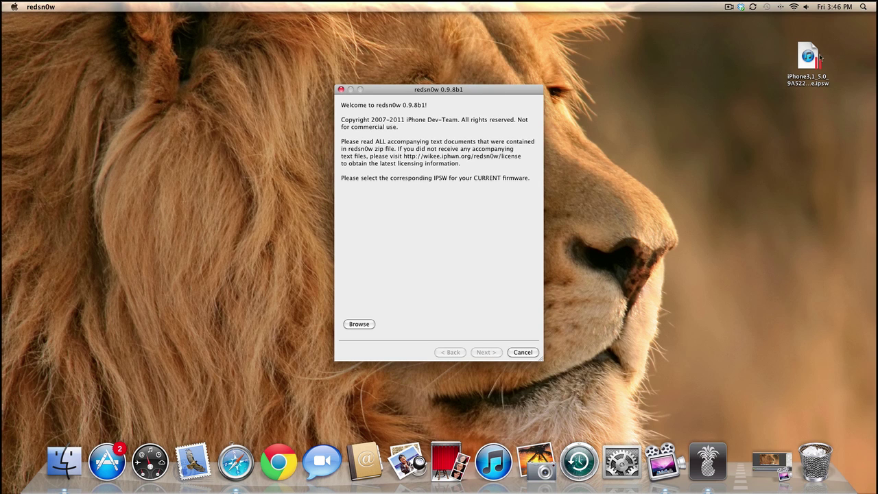
{"action": "left_click_drag", "start_coordinate": [812, 56], "coordinate": [716, 96]}
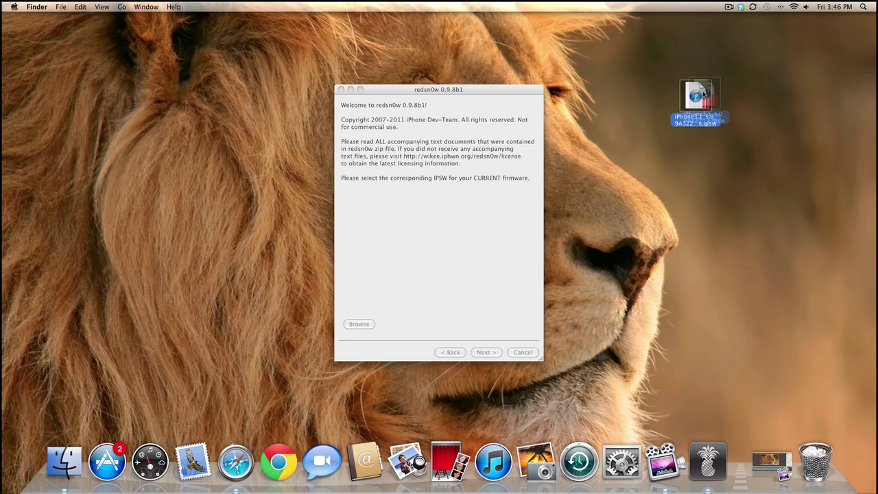
{"action": "left_click", "coordinate": [659, 90]}
{"action": "left_click", "coordinate": [479, 91]}
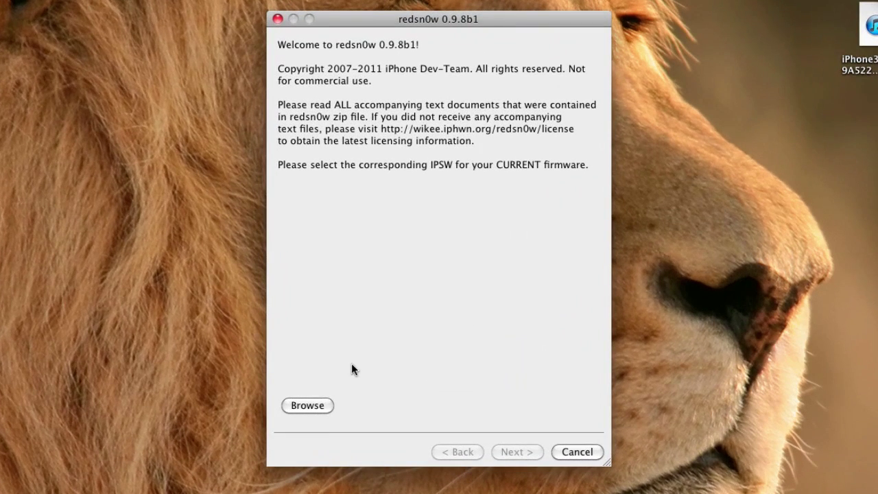
{"action": "left_click", "coordinate": [316, 404]}
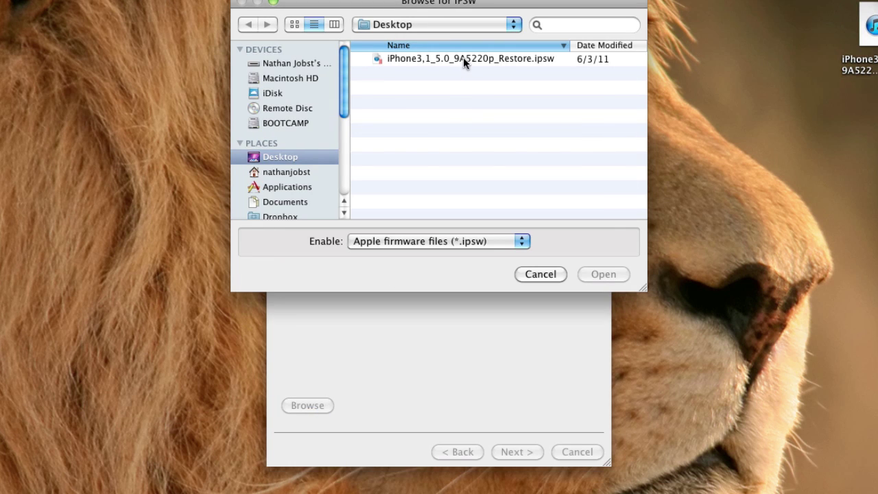
{"action": "double_click", "coordinate": [463, 59]}
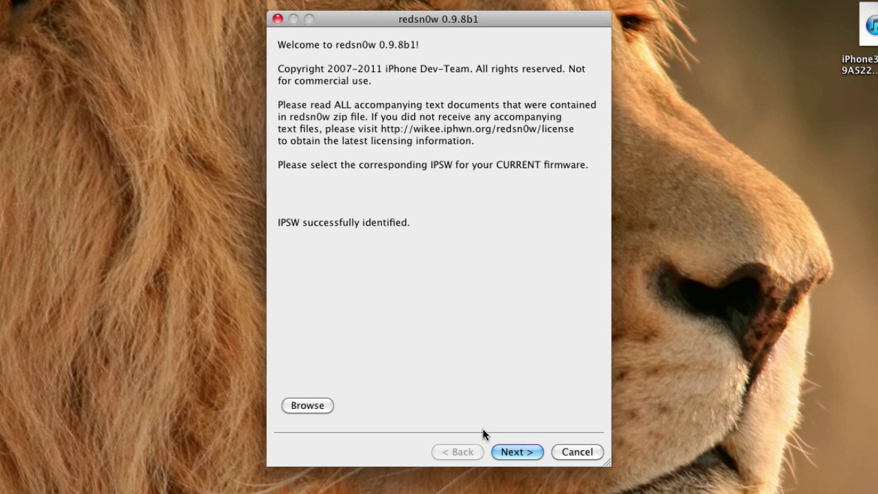
Step: Continue past the identified IPSW so redsn0w prepares the jailbreak data
{"action": "left_click", "coordinate": [528, 451]}
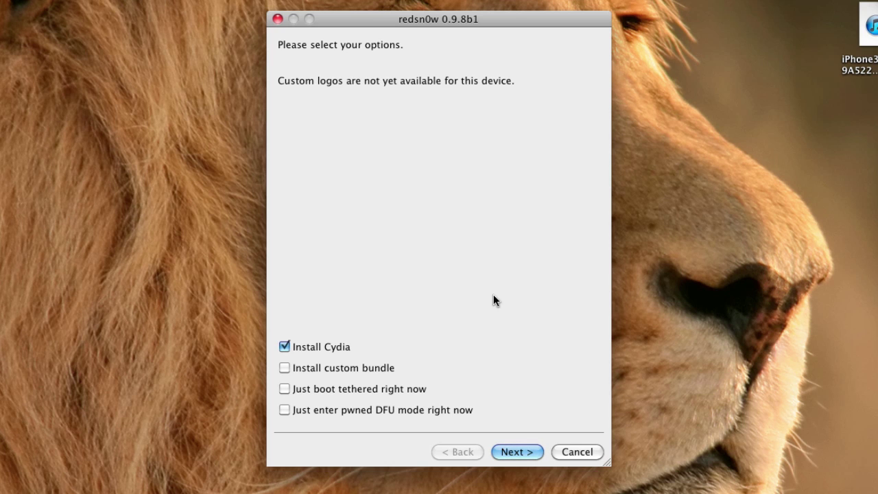
Step: Accept Install Cydia only, then begin the DFU-mode steps with the iPhone off and connected
{"action": "left_click", "coordinate": [534, 451]}
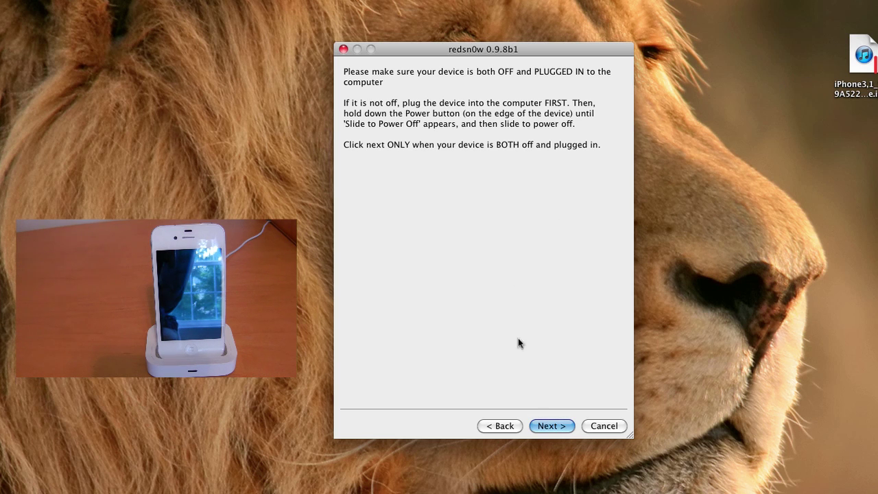
{"action": "left_click", "coordinate": [563, 425]}
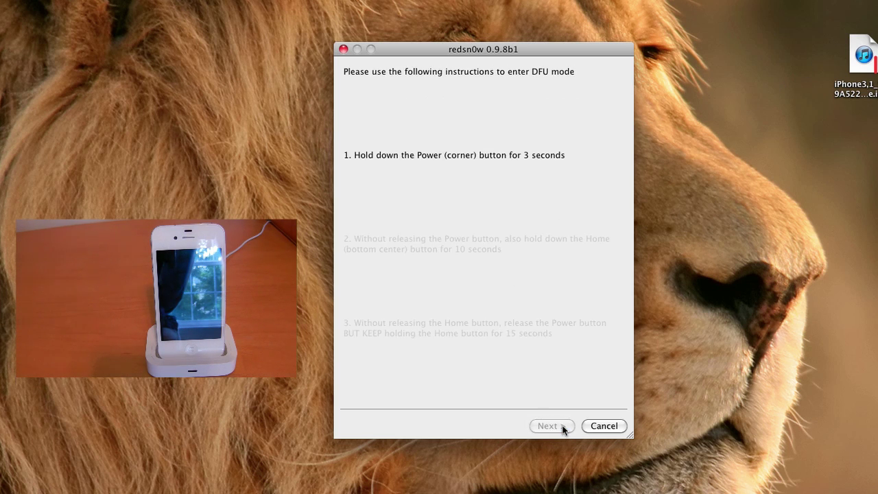
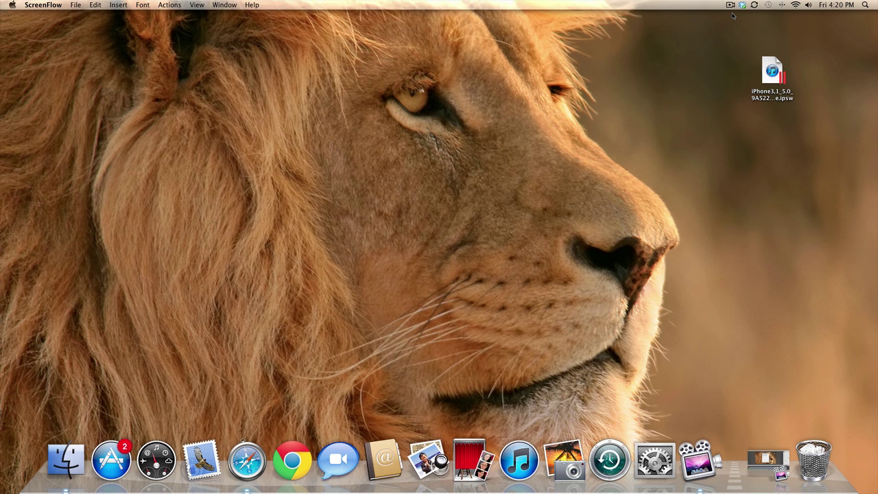
Step: Launch redsn0w 0.9.8b1 by searching 'red' in Spotlight
{"action": "left_click", "coordinate": [865, 5]}
{"action": "type", "text": "red"}
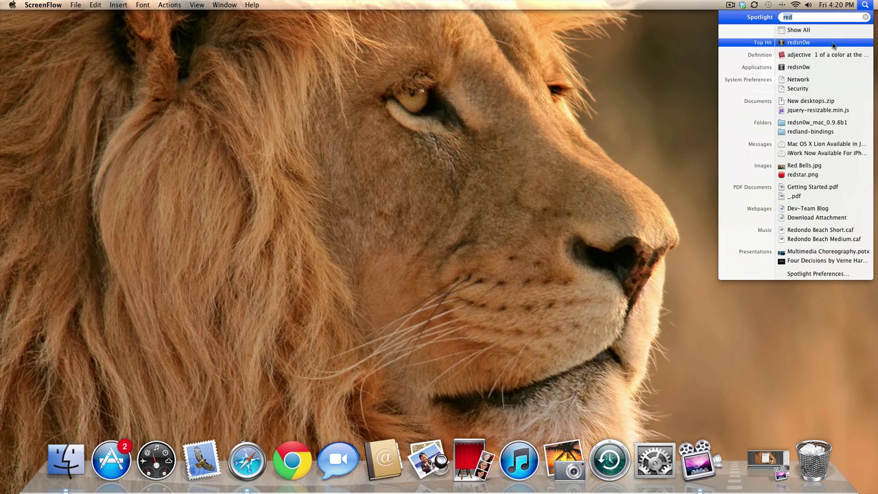
{"action": "left_click", "coordinate": [833, 44]}
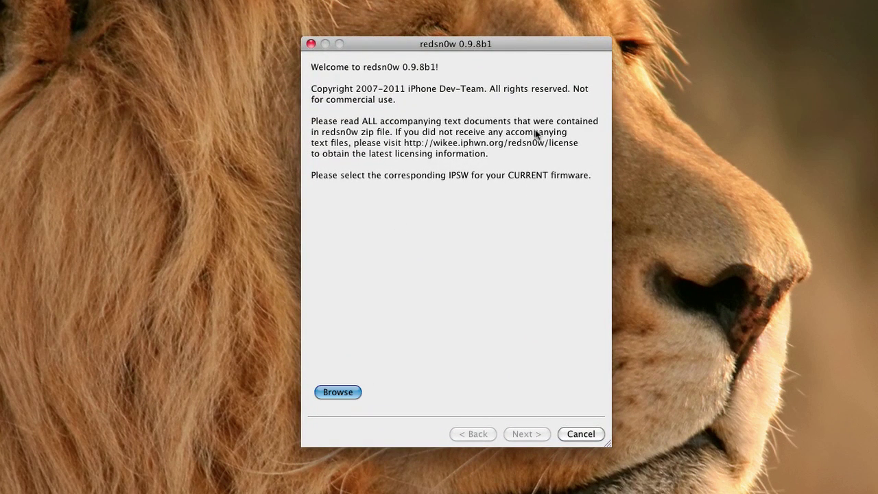
Step: Load the iPhone3,1 IPSW firmware file and continue once it is identified
{"action": "left_click", "coordinate": [522, 80]}
{"action": "double_click", "coordinate": [522, 79]}
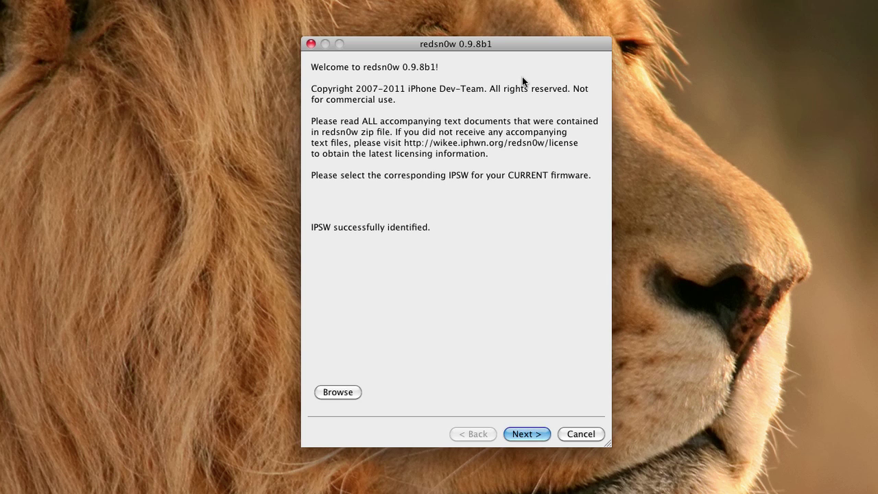
{"action": "left_click", "coordinate": [531, 434]}
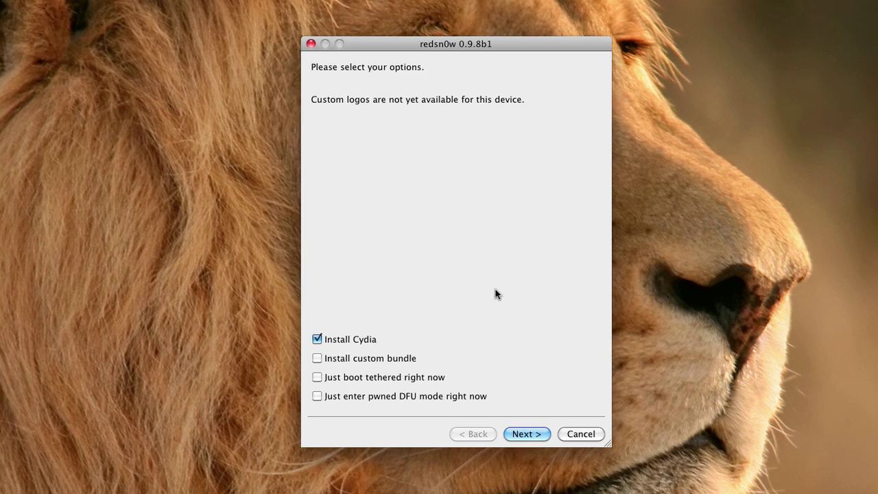
Step: Choose 'Just boot tethered right now' and confirm the device is off and plugged in
{"action": "left_click", "coordinate": [316, 376]}
{"action": "left_click", "coordinate": [541, 434]}
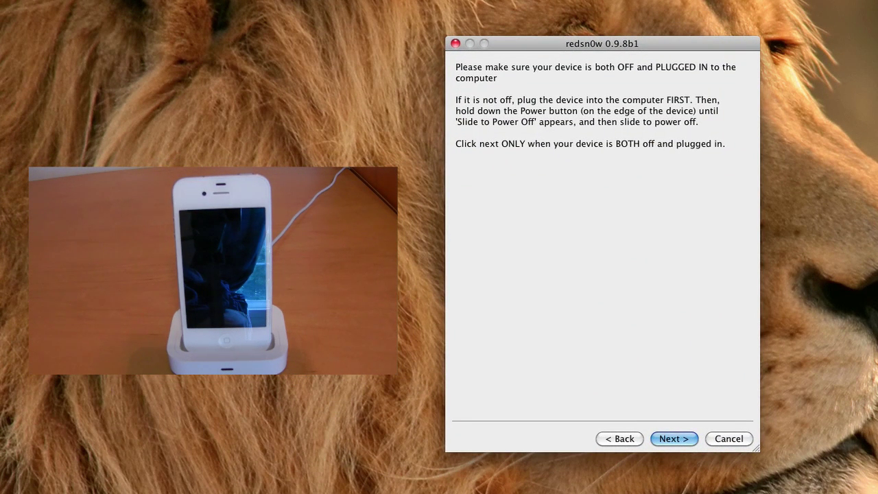
{"action": "left_click", "coordinate": [685, 439]}
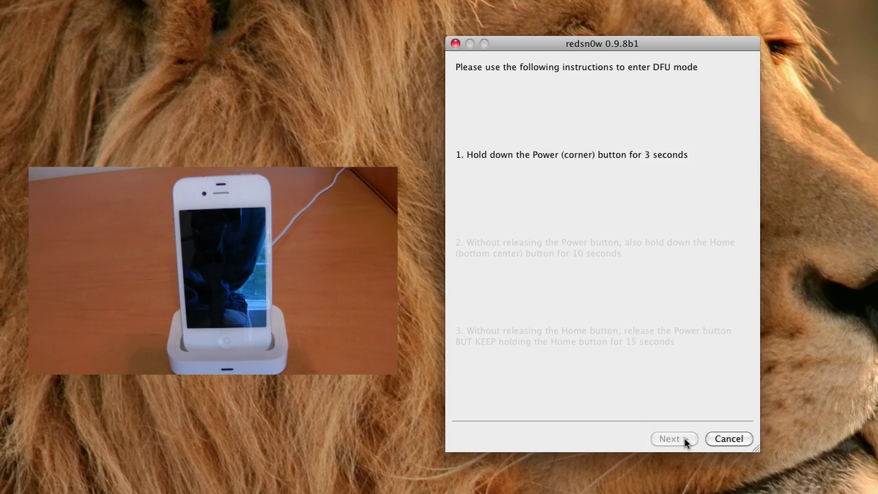
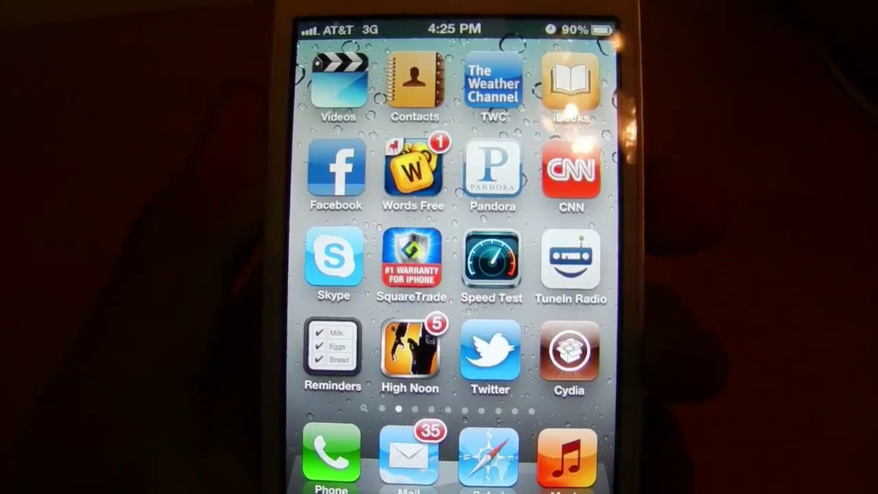
Step: Launch Cydia from the home screen after the redsn0w reboot
{"action": "left_click", "coordinate": [569, 282]}
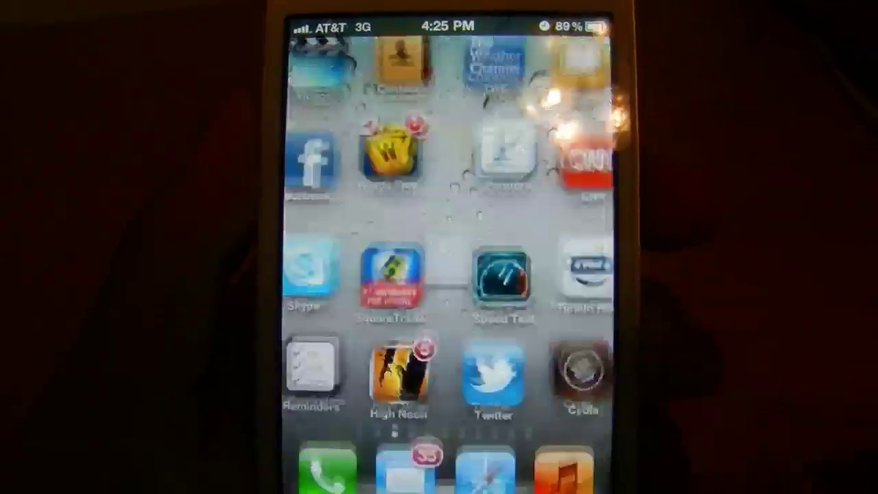
{"action": "left_click", "coordinate": [581, 371]}
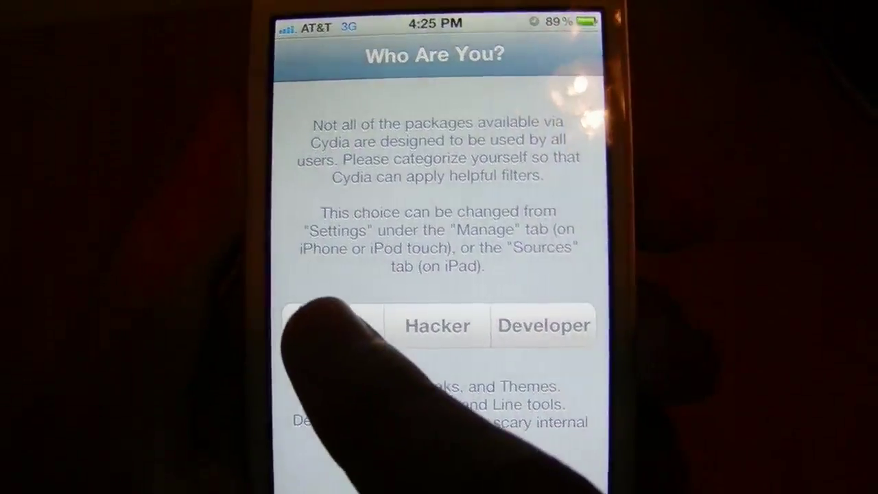
Step: Choose the User profile on the 'Who Are You?' prompt and confirm with Done
{"action": "left_click", "coordinate": [331, 326]}
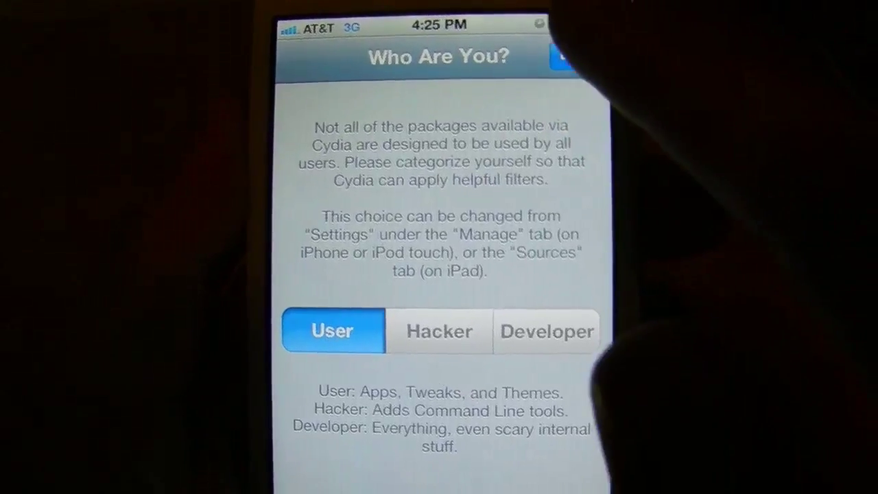
{"action": "left_click", "coordinate": [577, 64]}
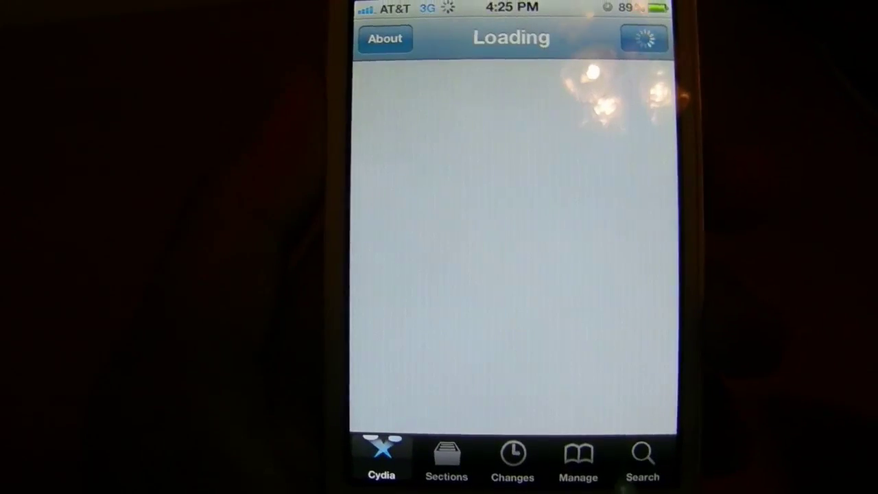